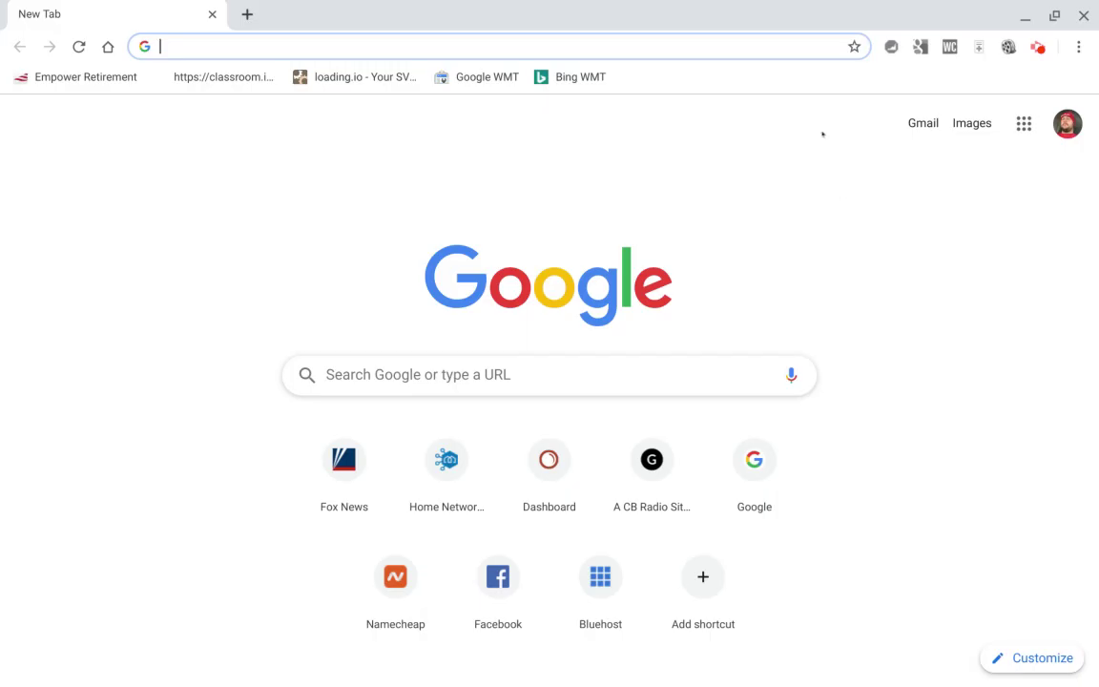
Minimize the Chrome new-tab window to reveal the Chromebook desktop.
left_click(1025, 13)
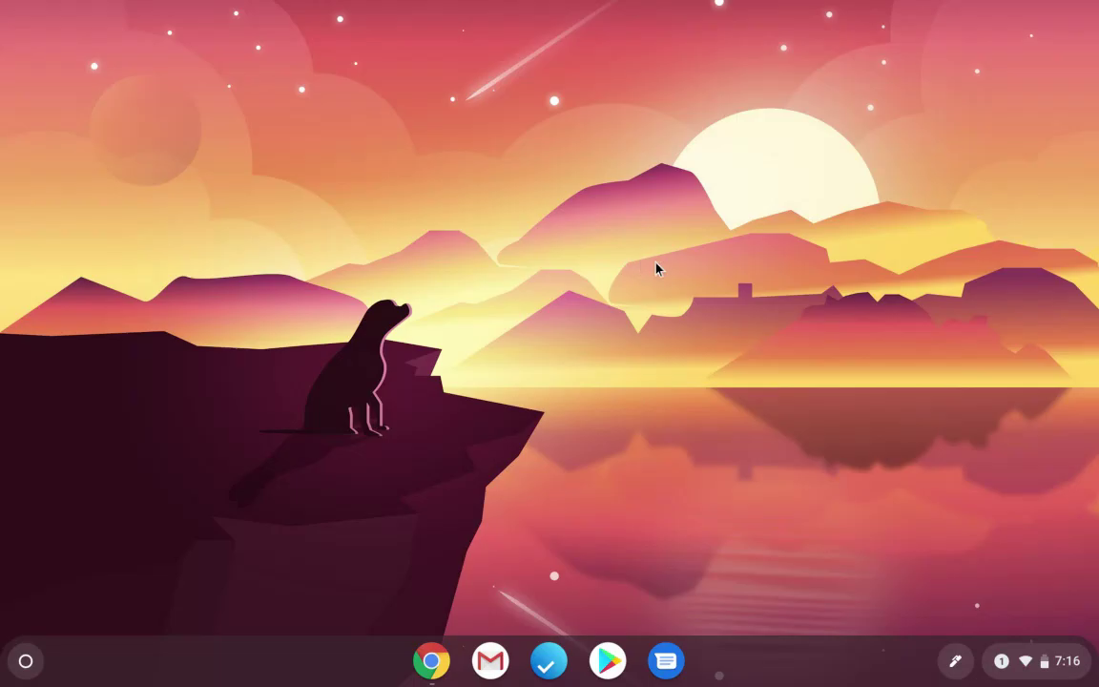
Join the NETGEAR49-5G Wi-Fi network from the system tray using its password.
left_click(1022, 665)
left_click(859, 358)
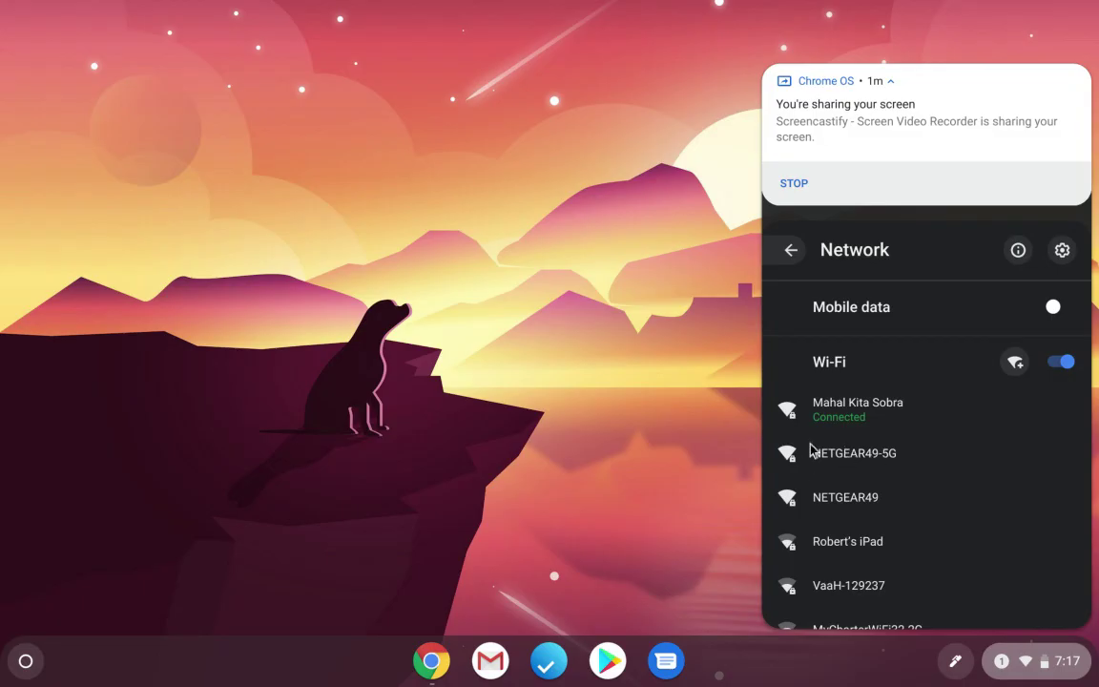
left_click(876, 465)
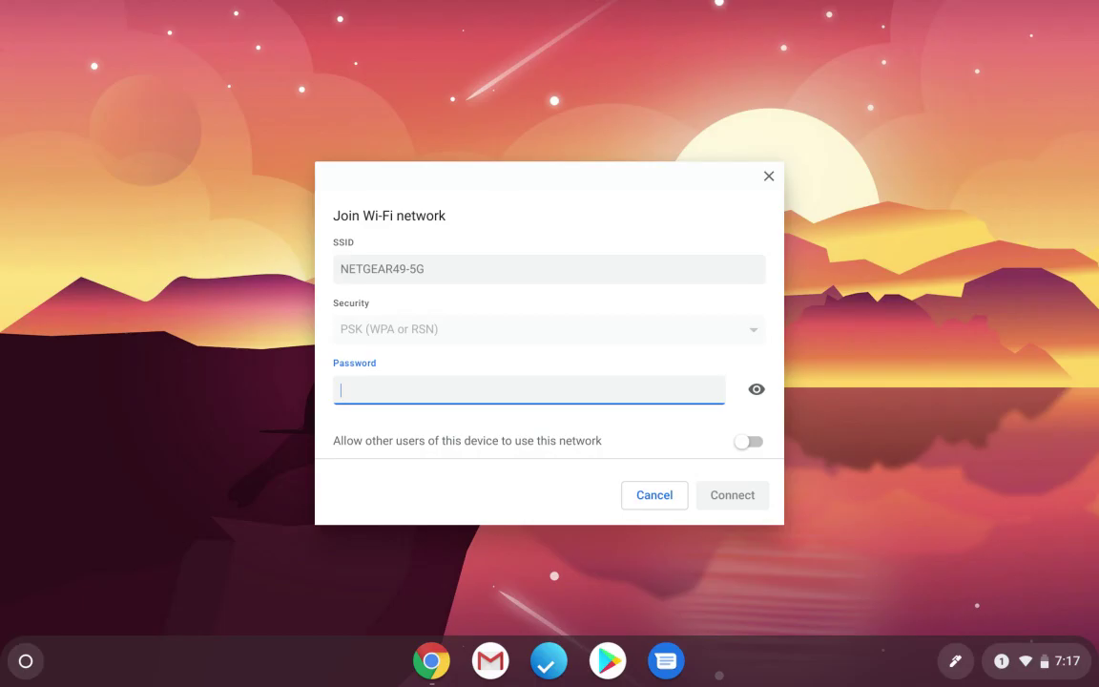
type("•••••••")
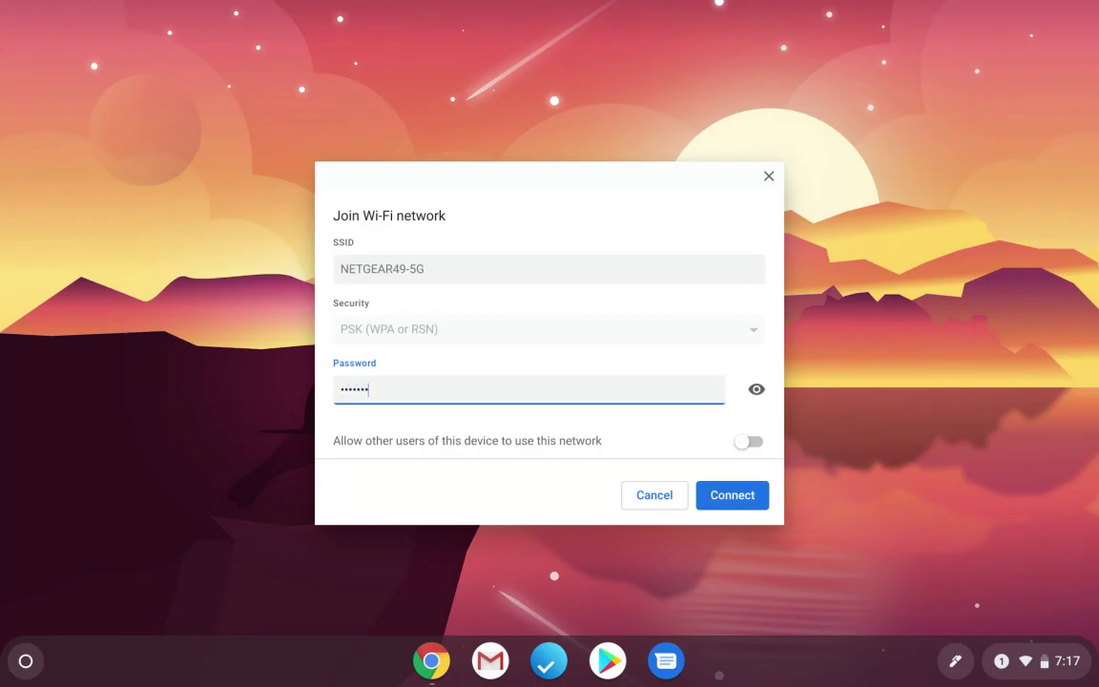
type("••••")
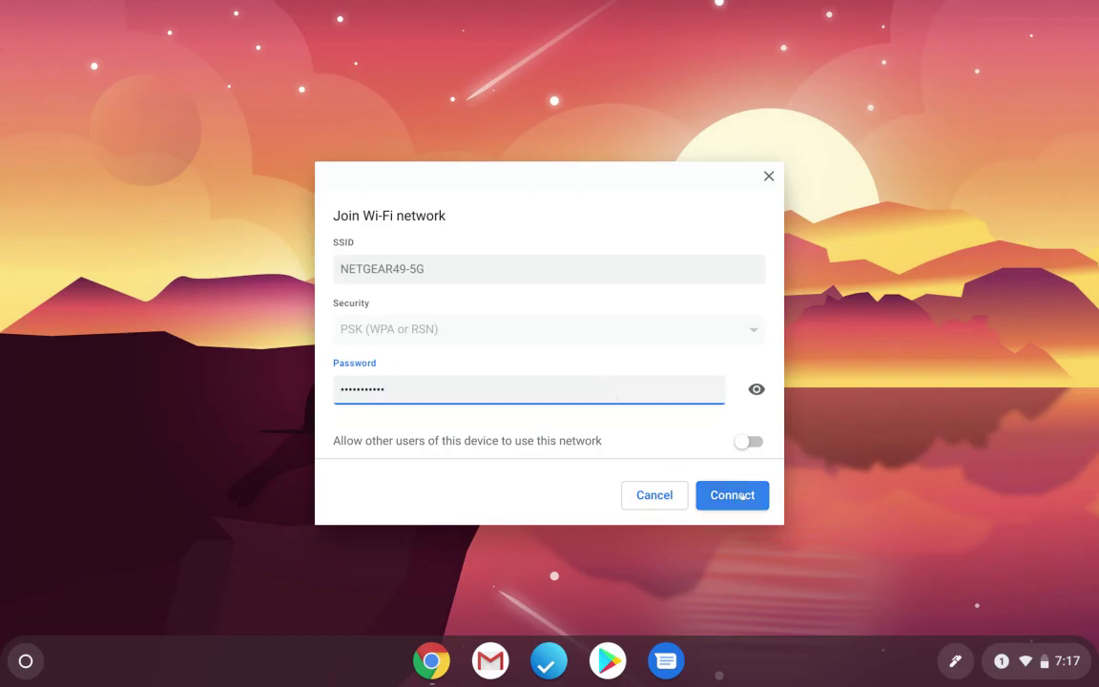
left_click(735, 495)
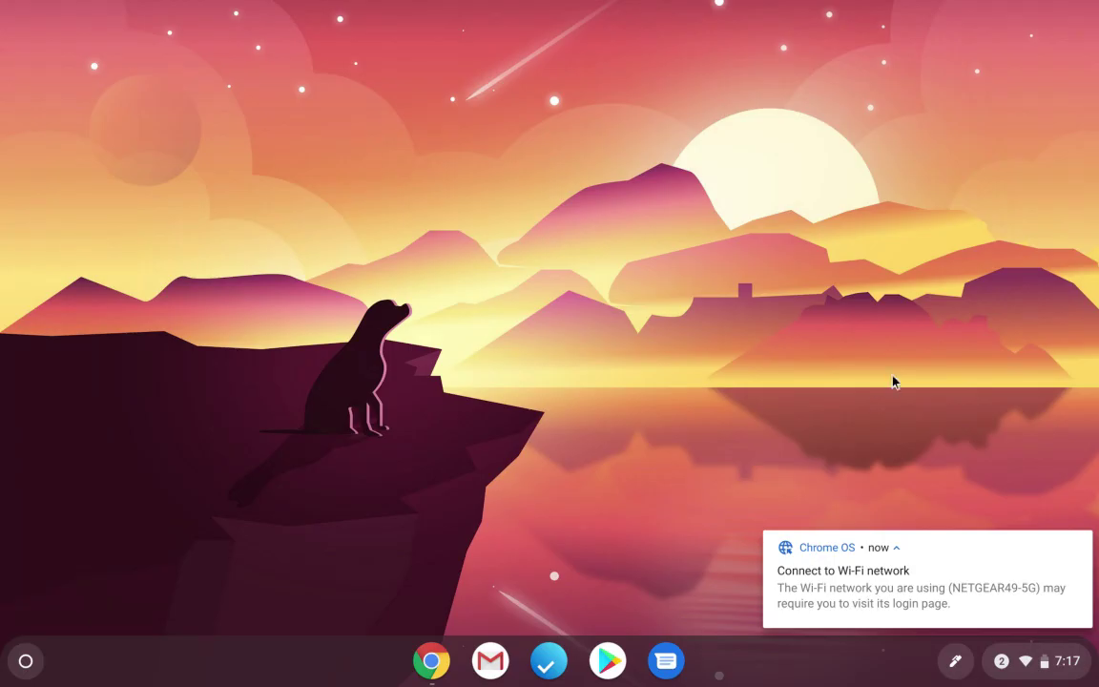
Launch Chrome from the shelf and enter the router address 192.168.0.1.
left_click(432, 660)
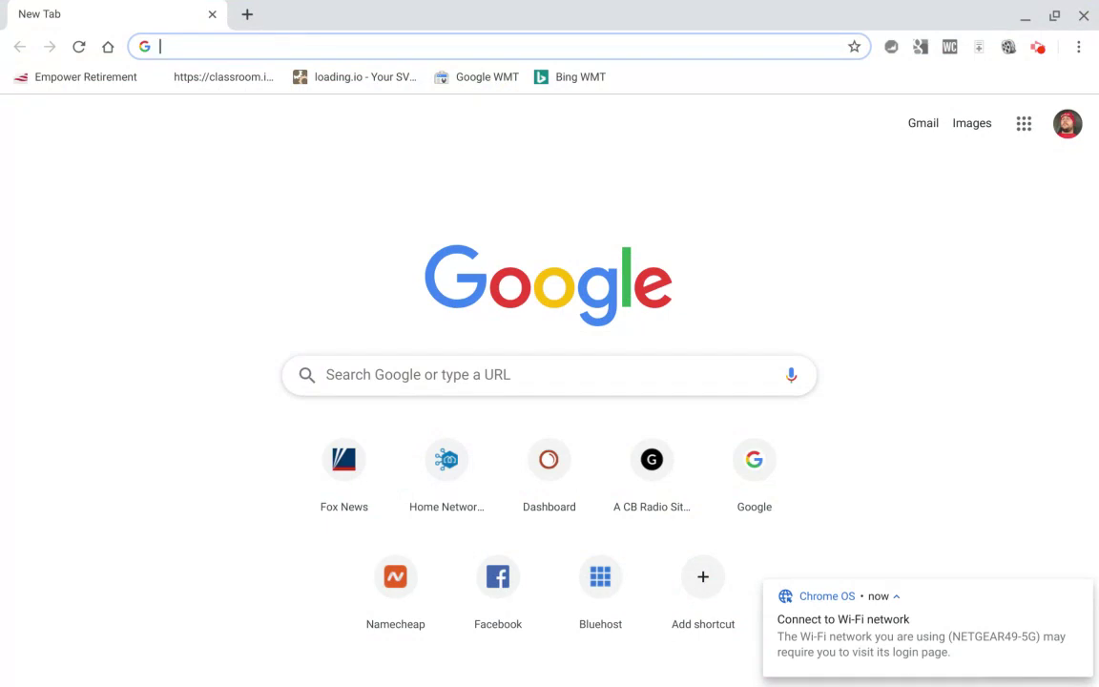
type("192.16")
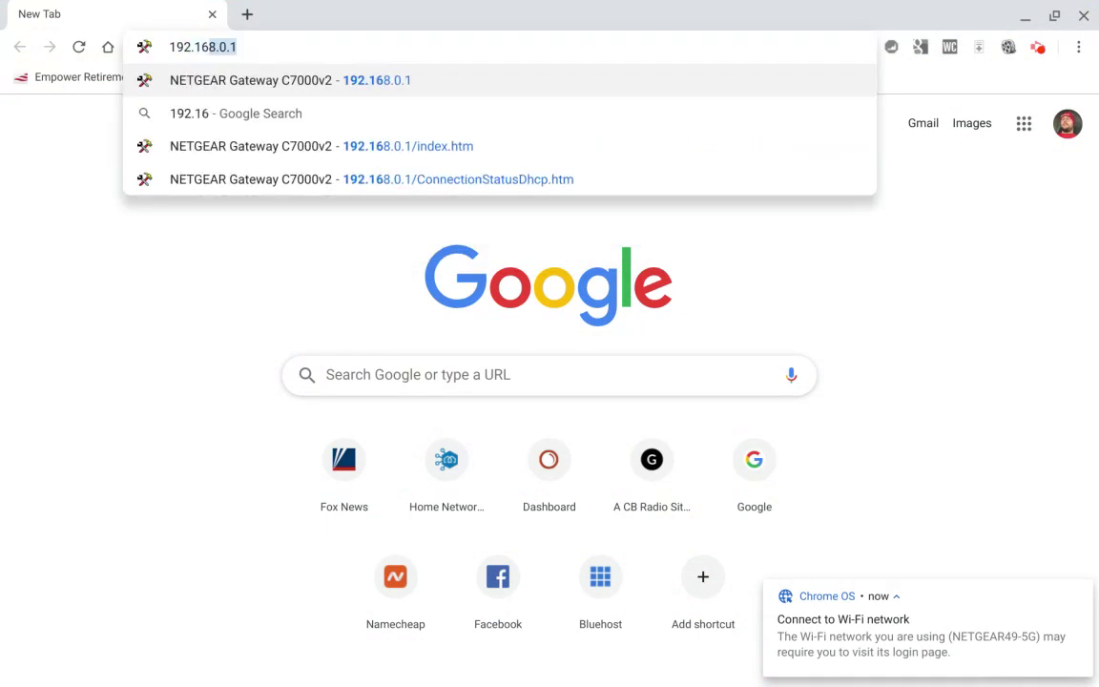
type("8.0")
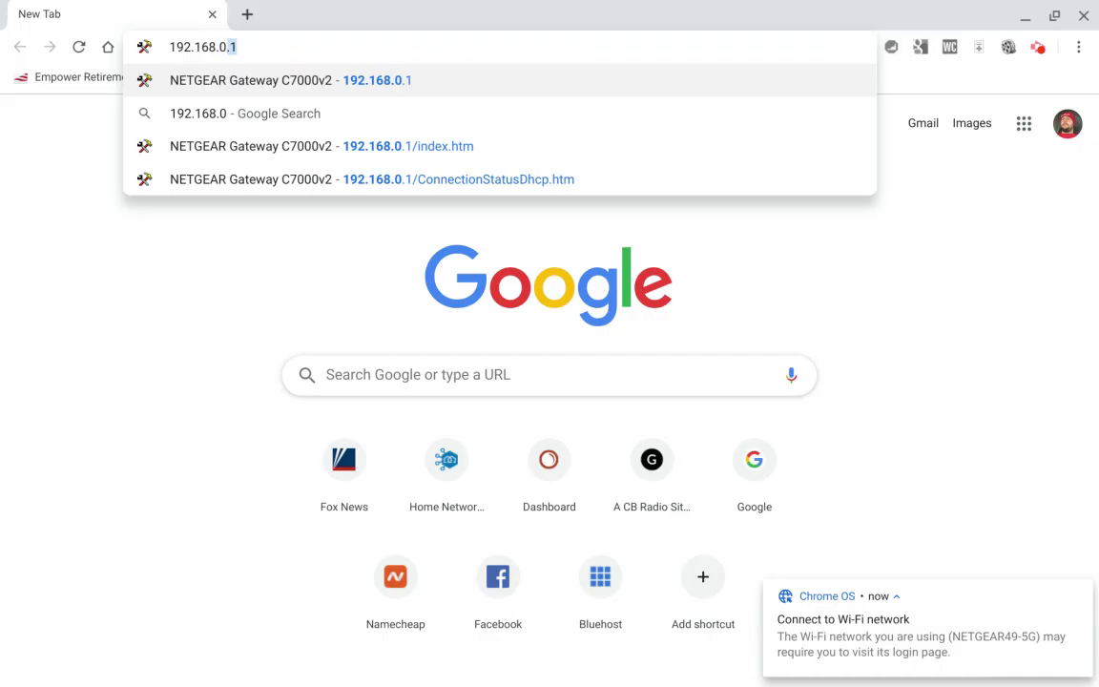
type(".1")
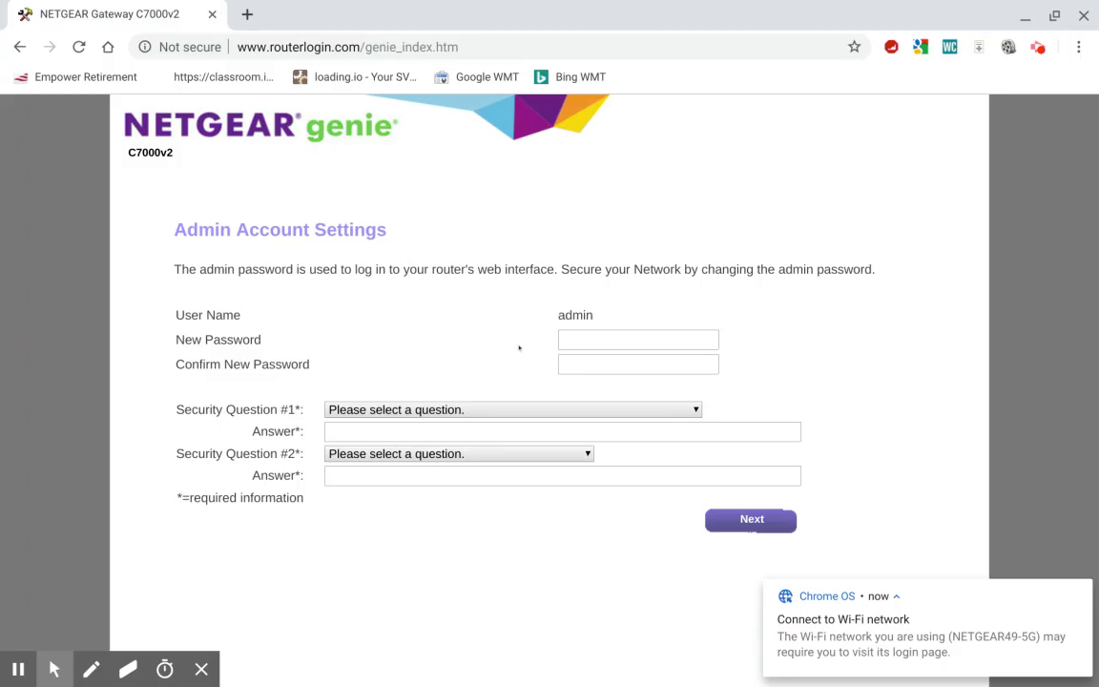
Enter and confirm a new admin password.
left_click(620, 338)
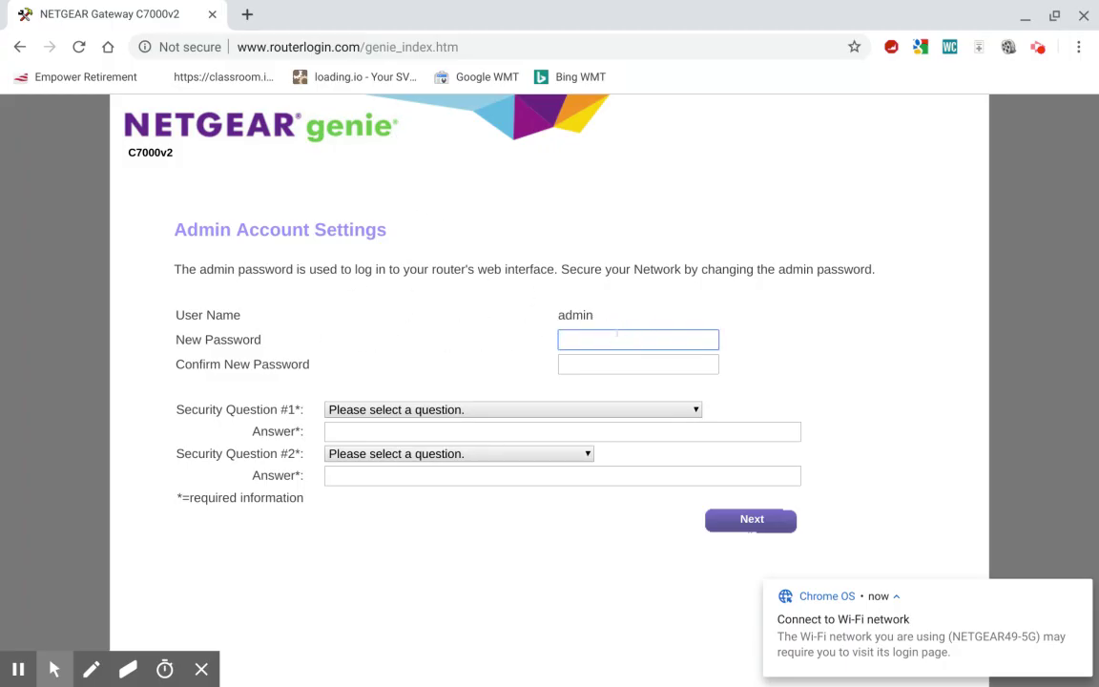
type("•••••")
key("Tab")
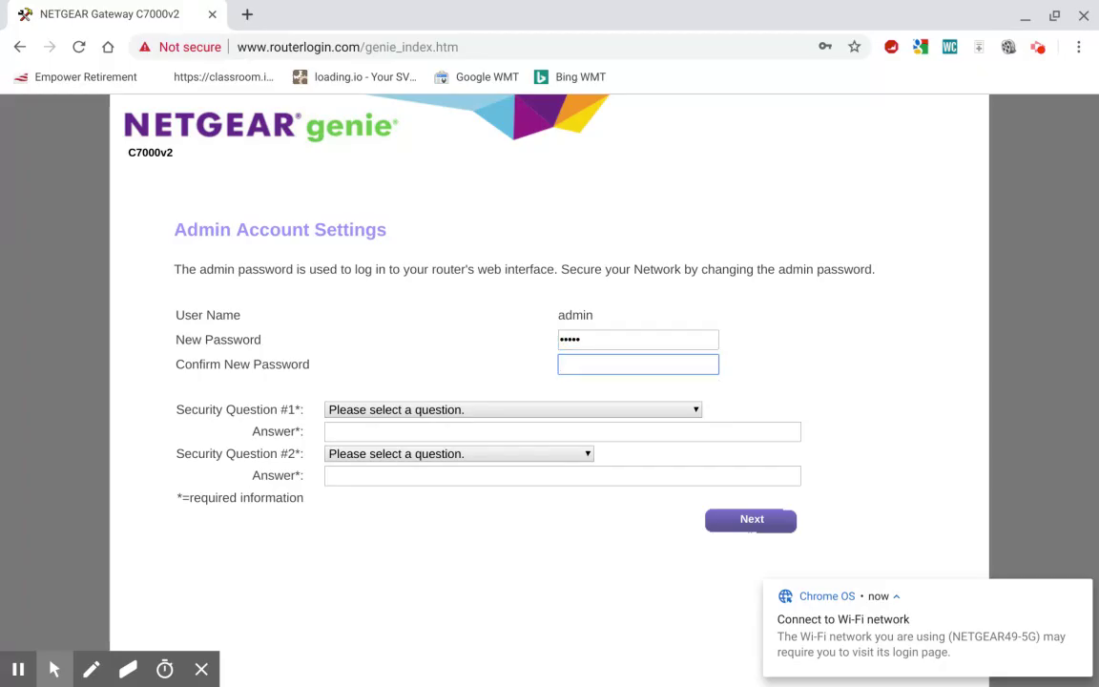
type("•••••")
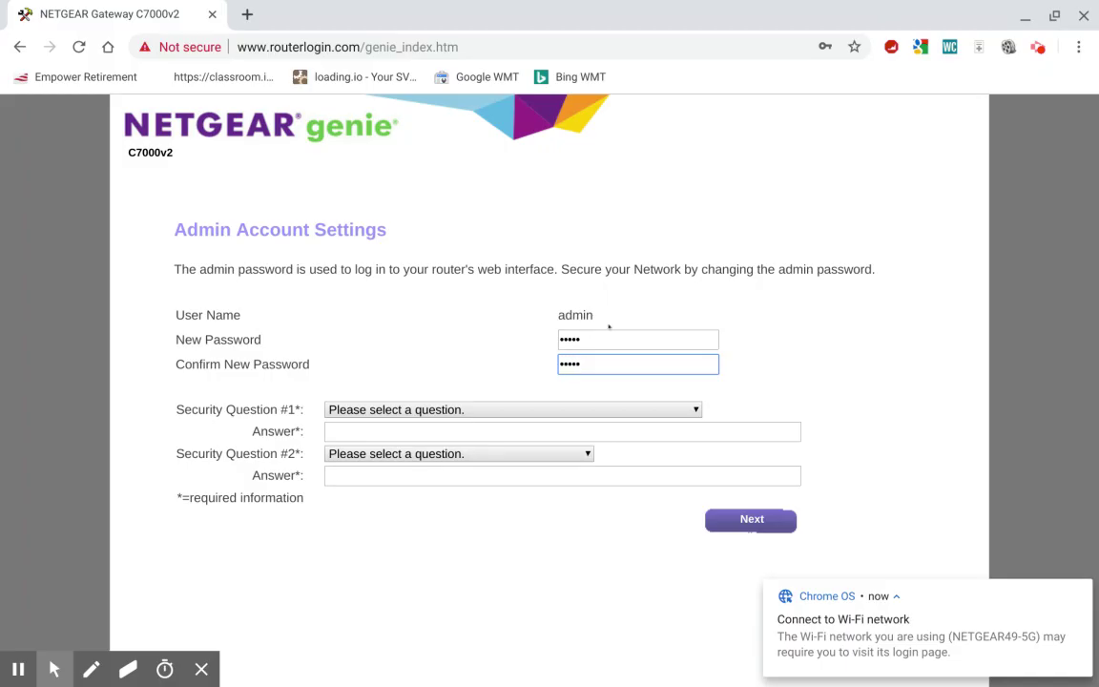
Answer security questions about the oldest sister's and youngest brother's first names.
left_click(502, 409)
left_click(449, 212)
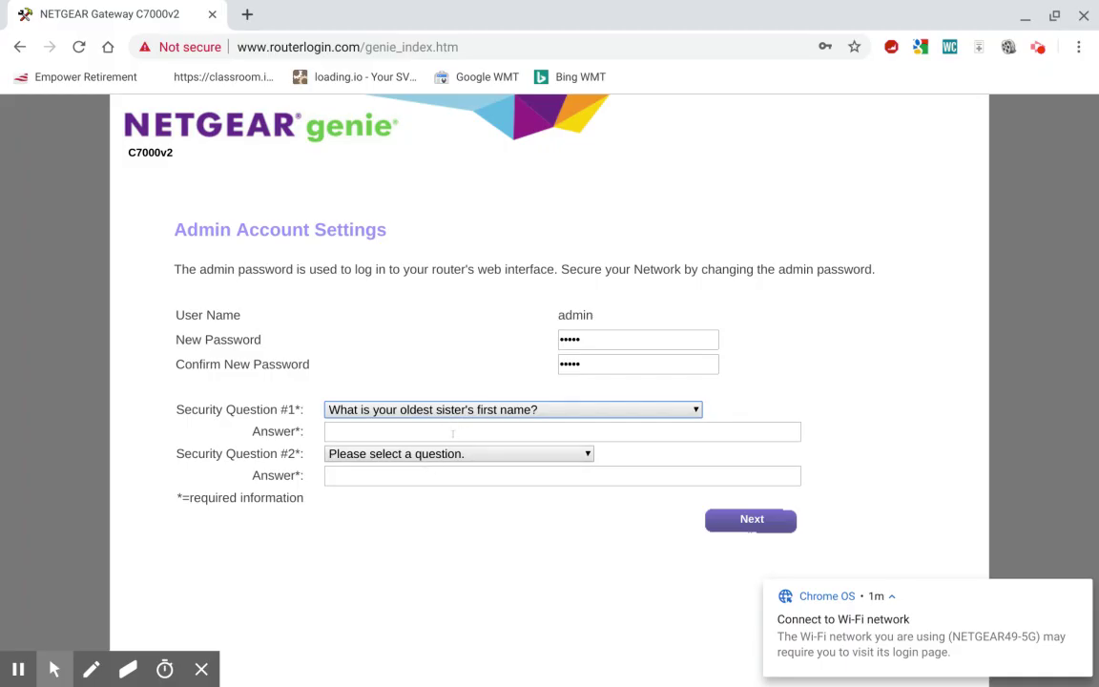
left_click(462, 431)
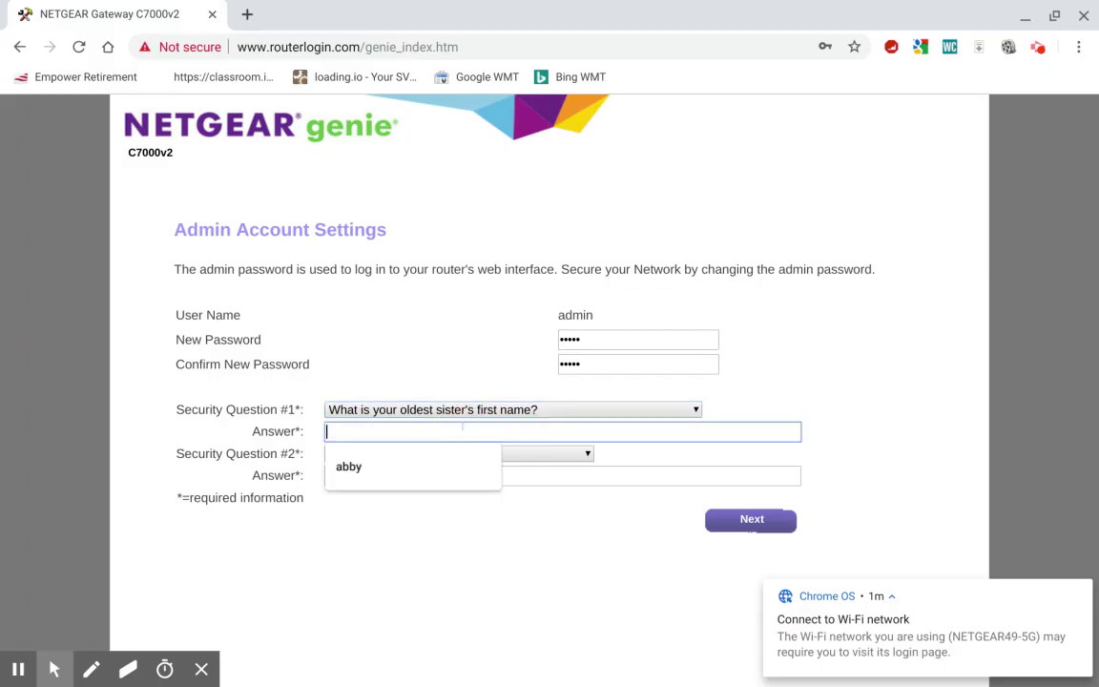
left_click(357, 465)
left_click(383, 454)
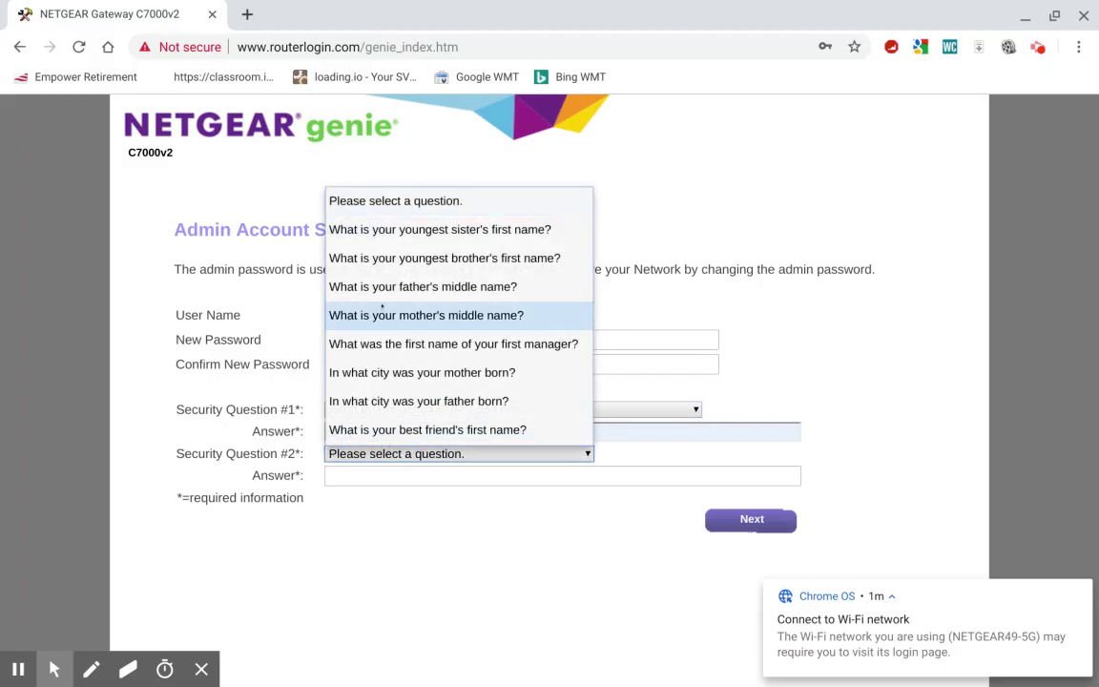
left_click(390, 258)
left_click(394, 475)
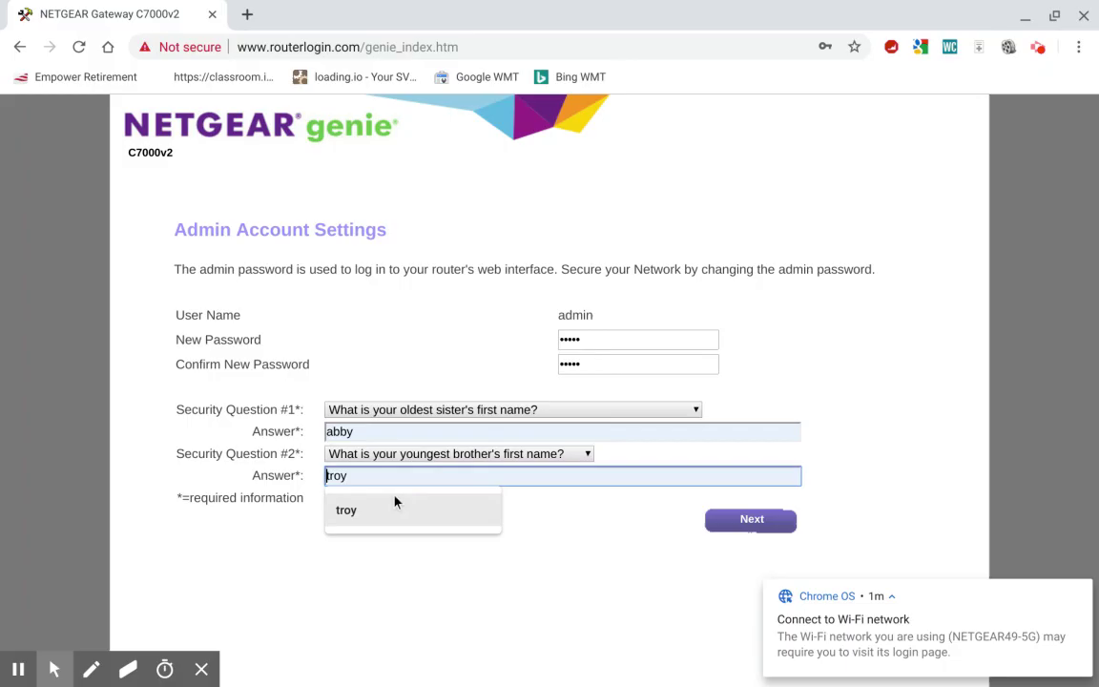
left_click(395, 503)
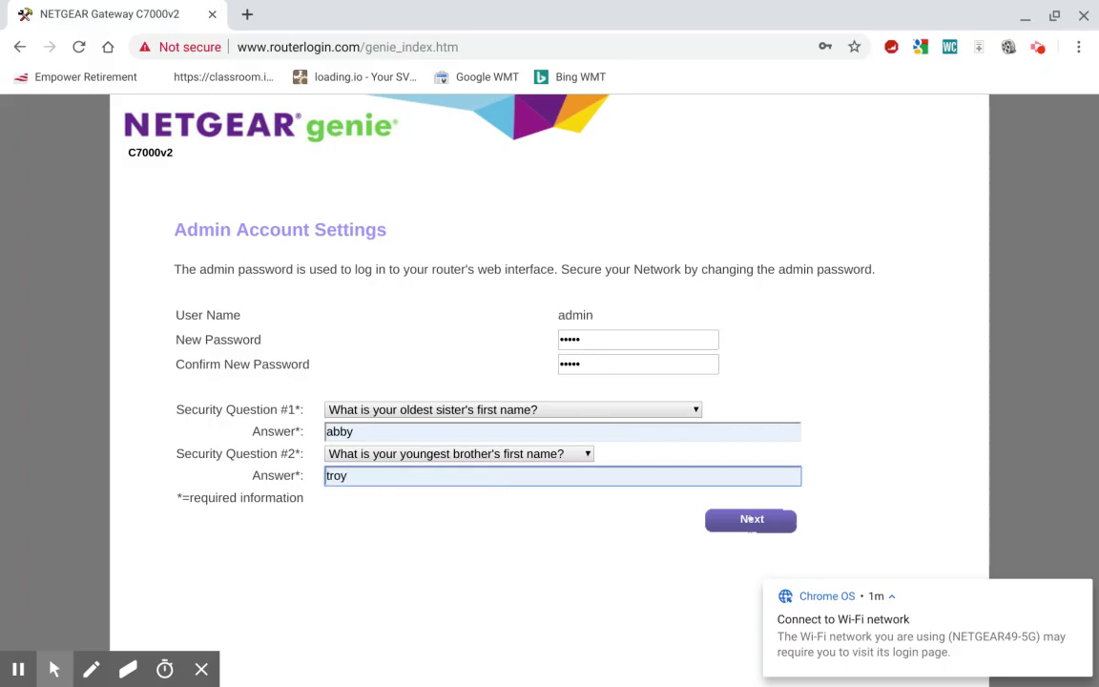
Submit the admin account settings and decline Chrome's offer to save the password.
left_click(752, 518)
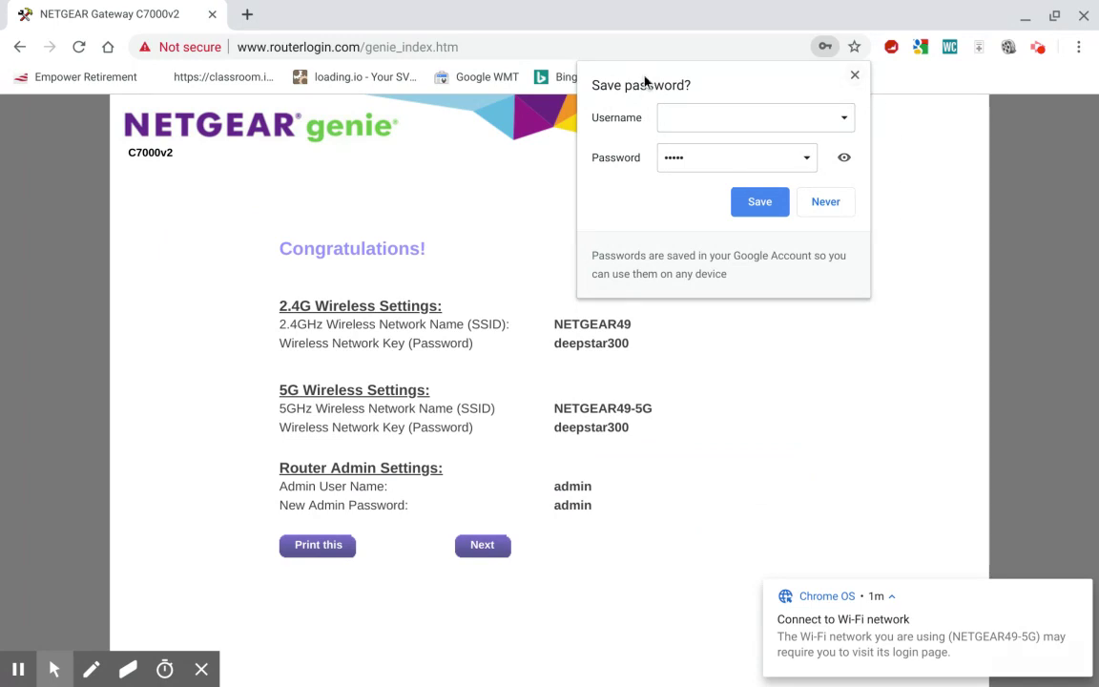
left_click(854, 76)
left_click(782, 343)
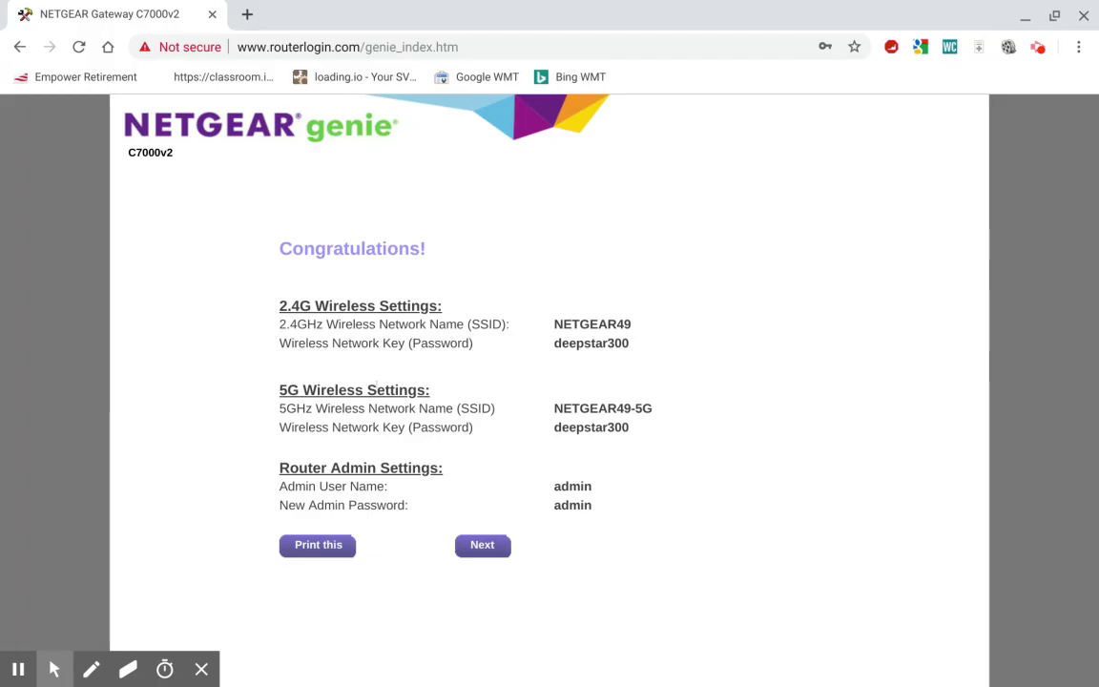
left_click(1021, 667)
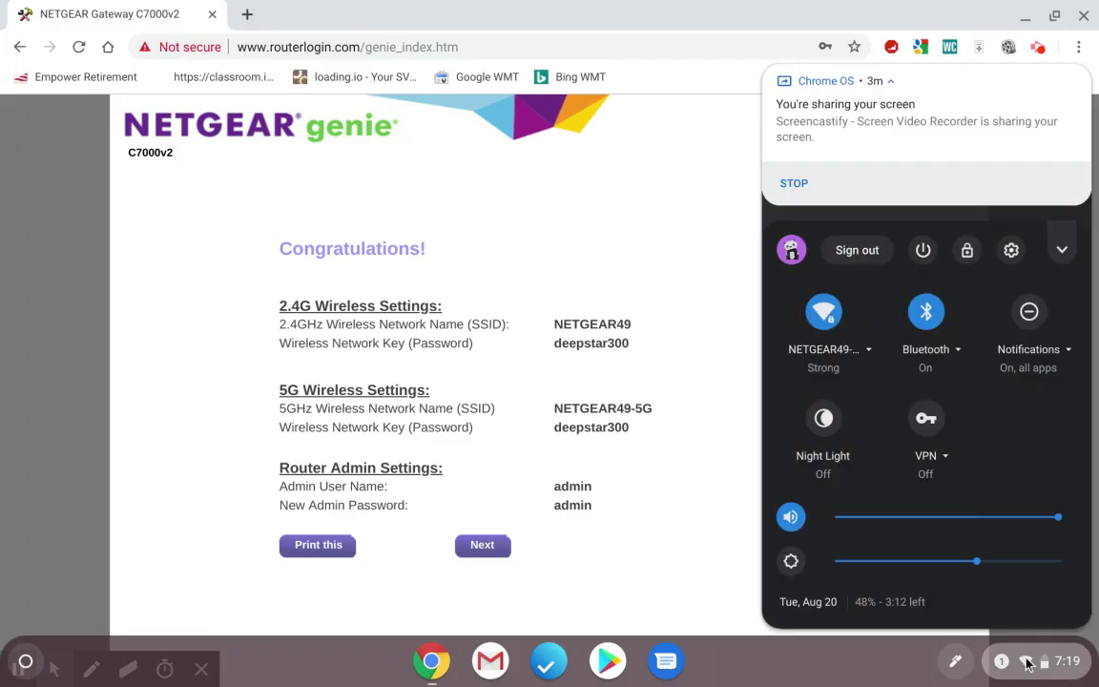
left_click(837, 352)
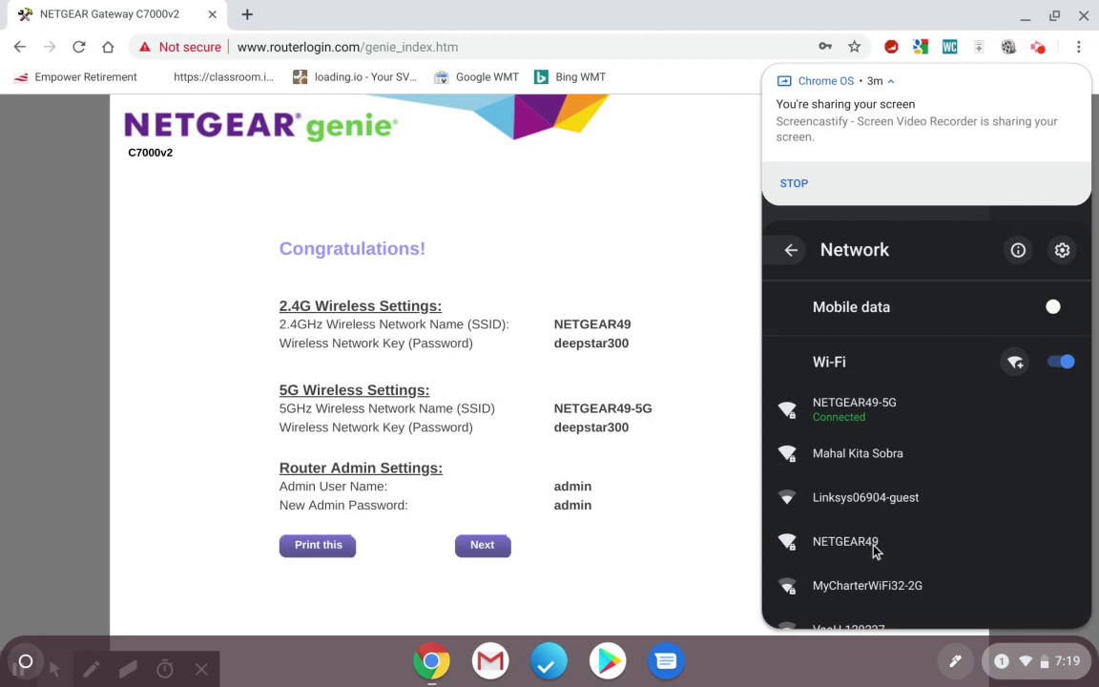
left_click(688, 315)
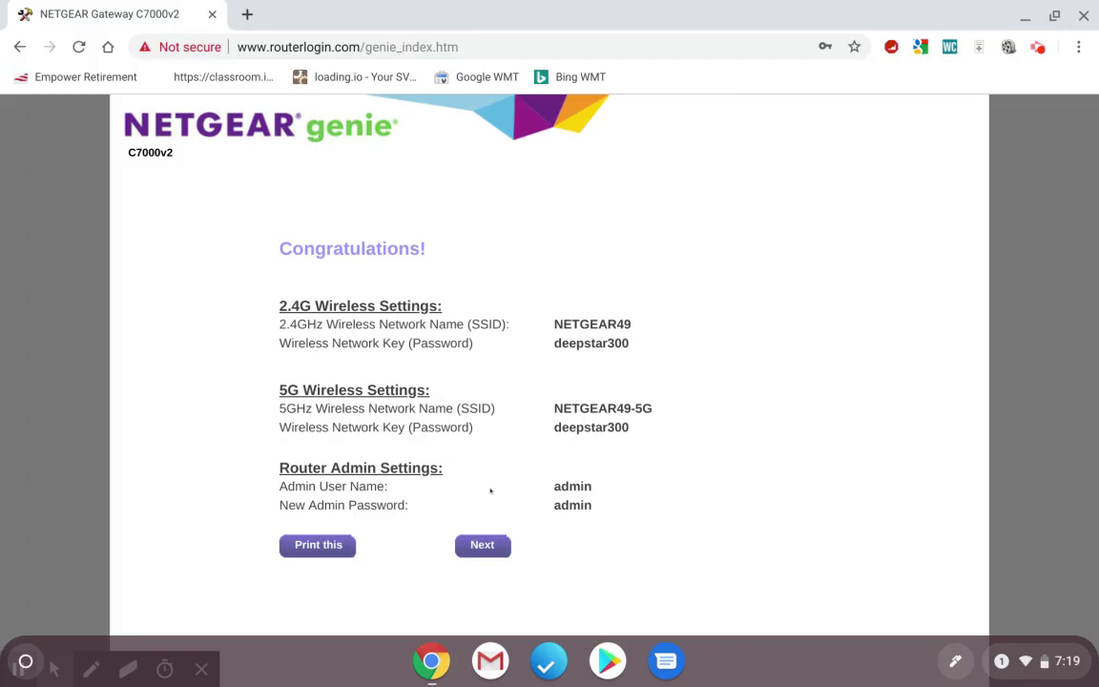
double_click(572, 487)
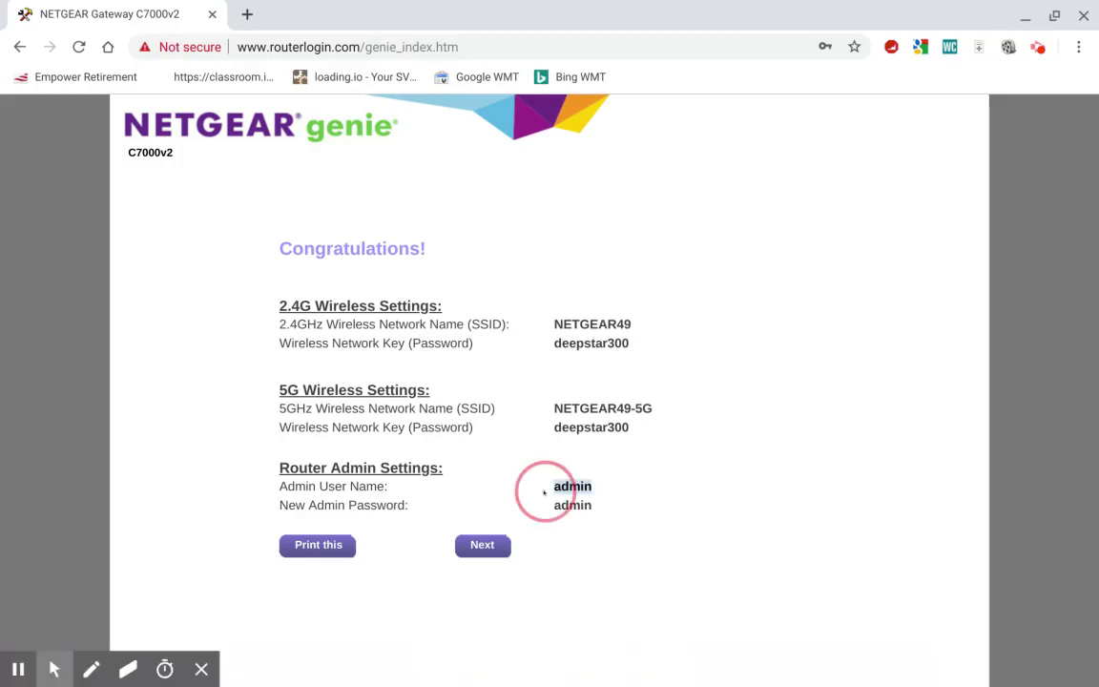
Continue past the summary and sign in to the router with the admin username and password.
left_click(477, 551)
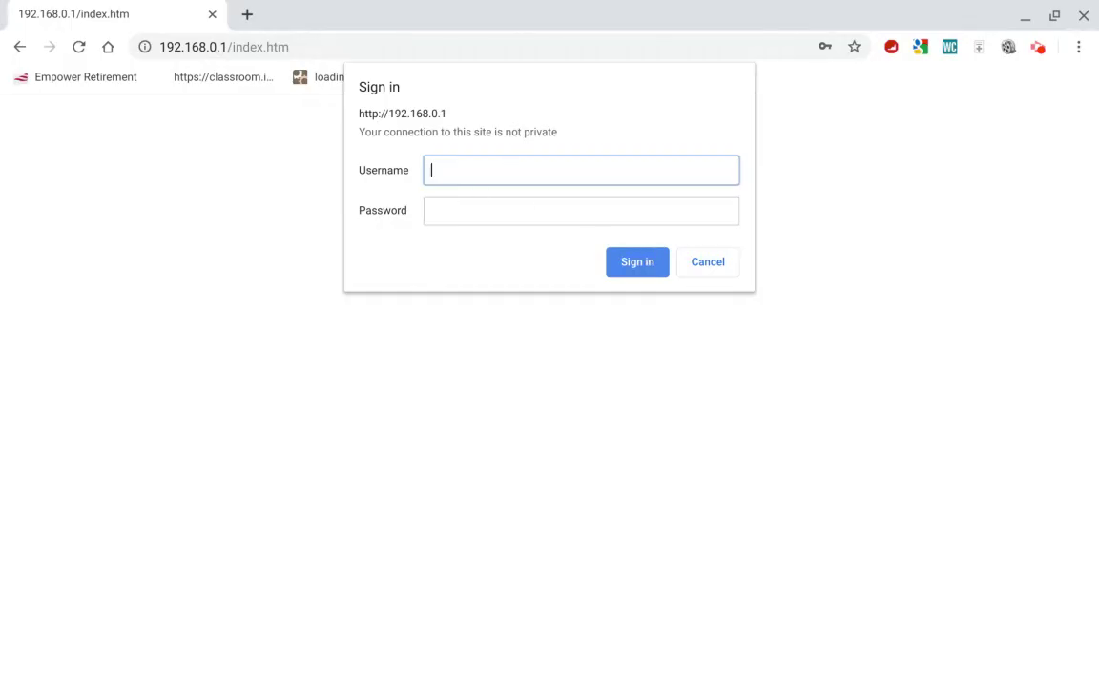
type("admin")
key("Tab")
type("admin")
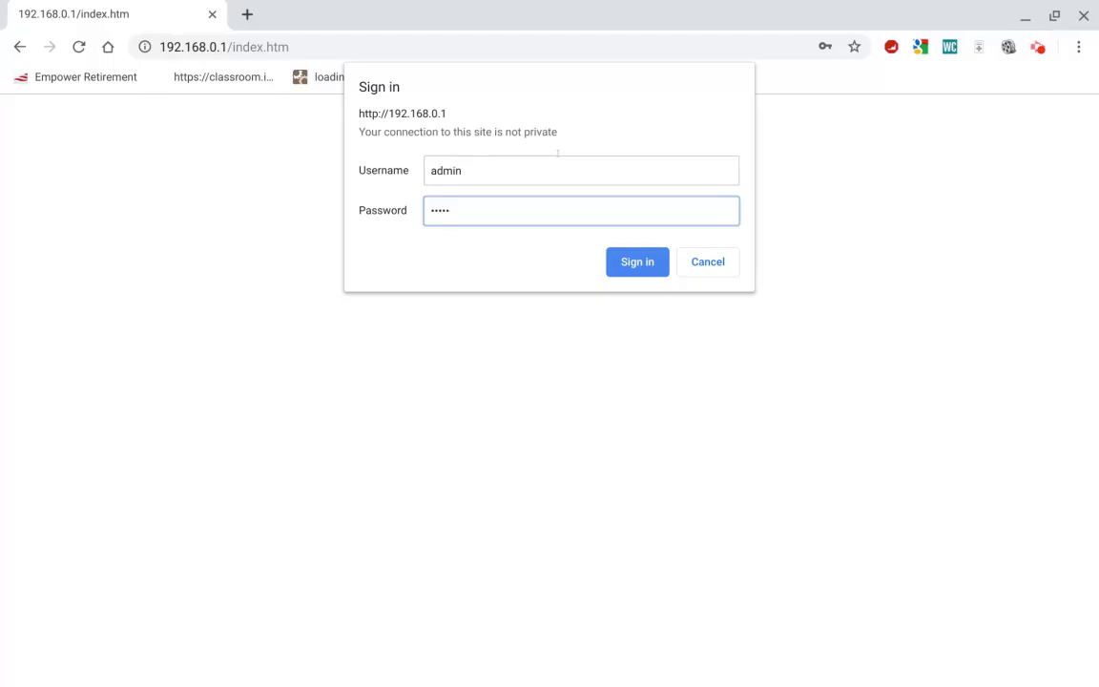
left_click(640, 260)
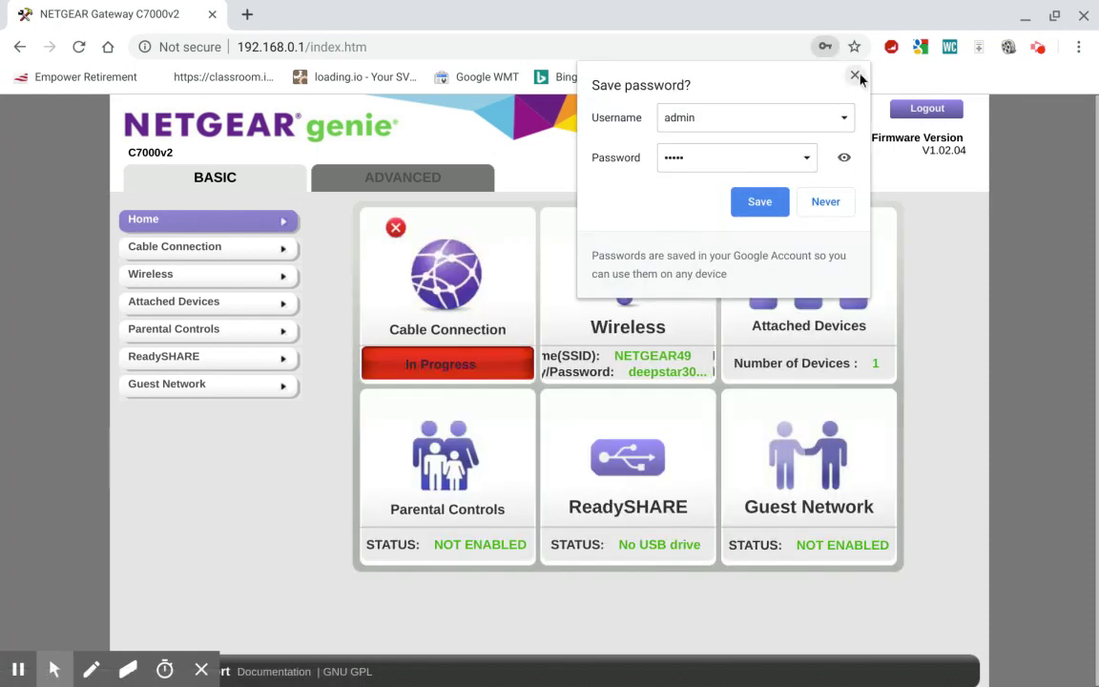
Dismiss Chrome's Save password bubble, leaving the Basic Home dashboard visible.
left_click(852, 77)
left_click(968, 271)
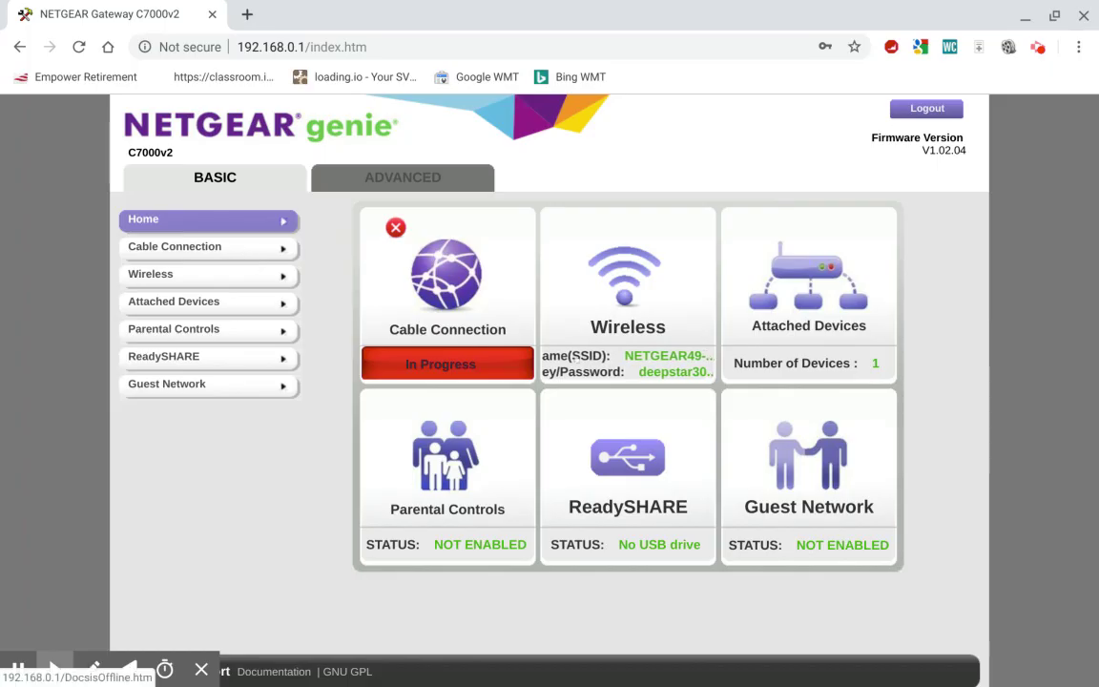
Open Wireless Setup and review the NETGEAR49 and NETGEAR49-5G names and passphrases.
left_click(620, 282)
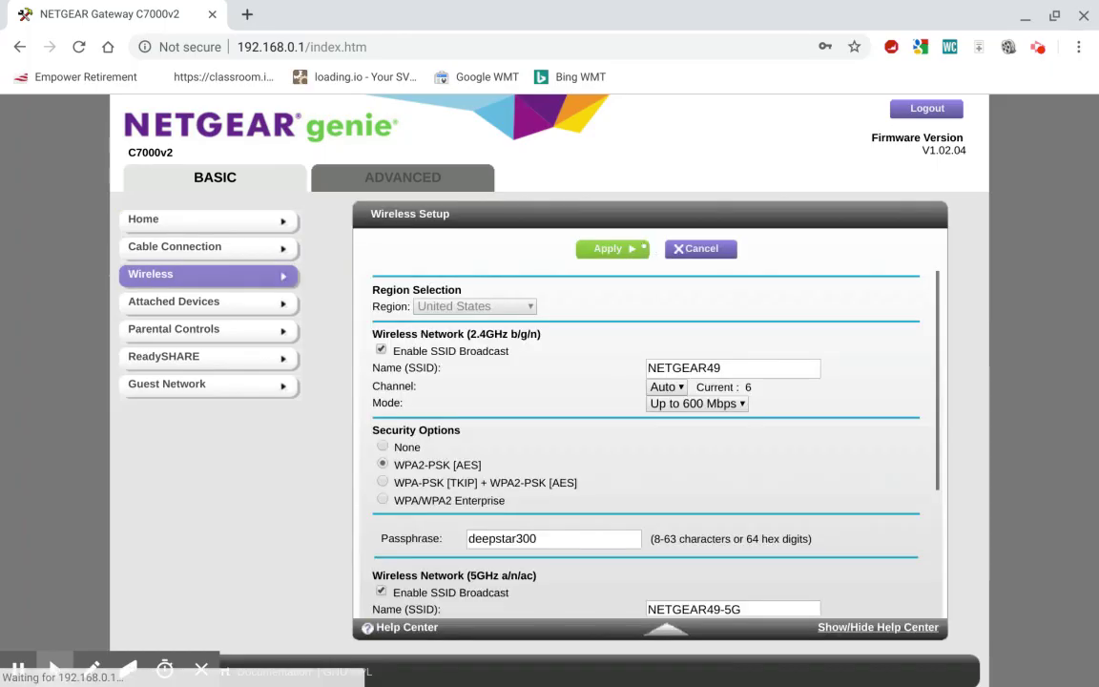
scroll(658, 377, "down", 3)
scroll(654, 380, "down", 2)
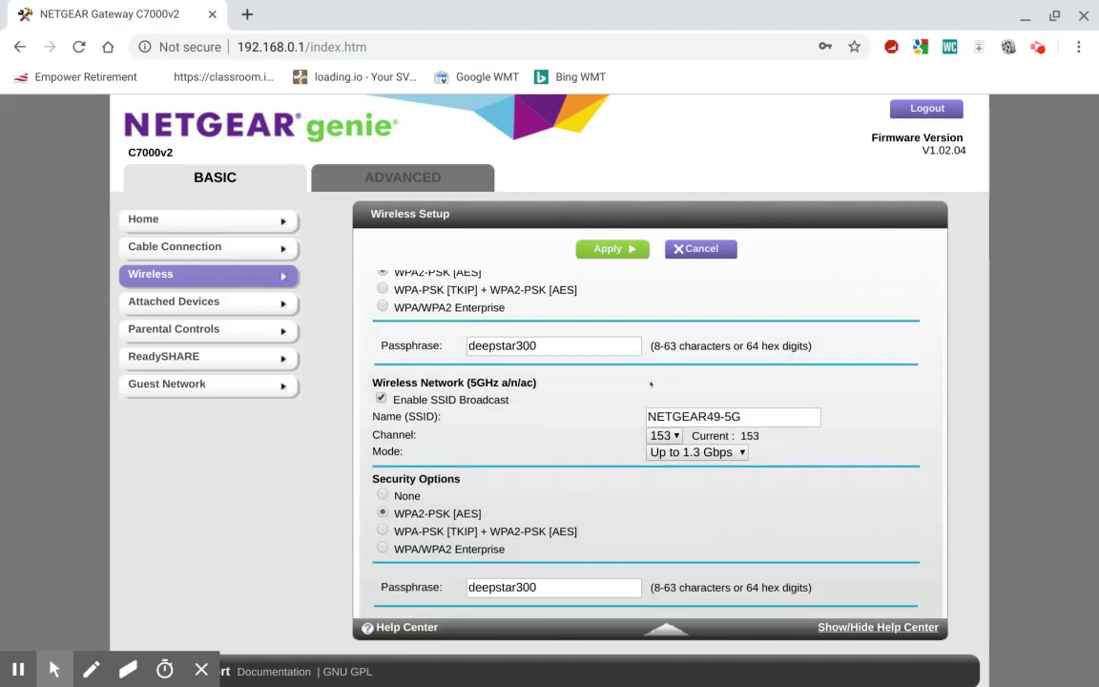
scroll(655, 380, "up", 5)
left_click(674, 367)
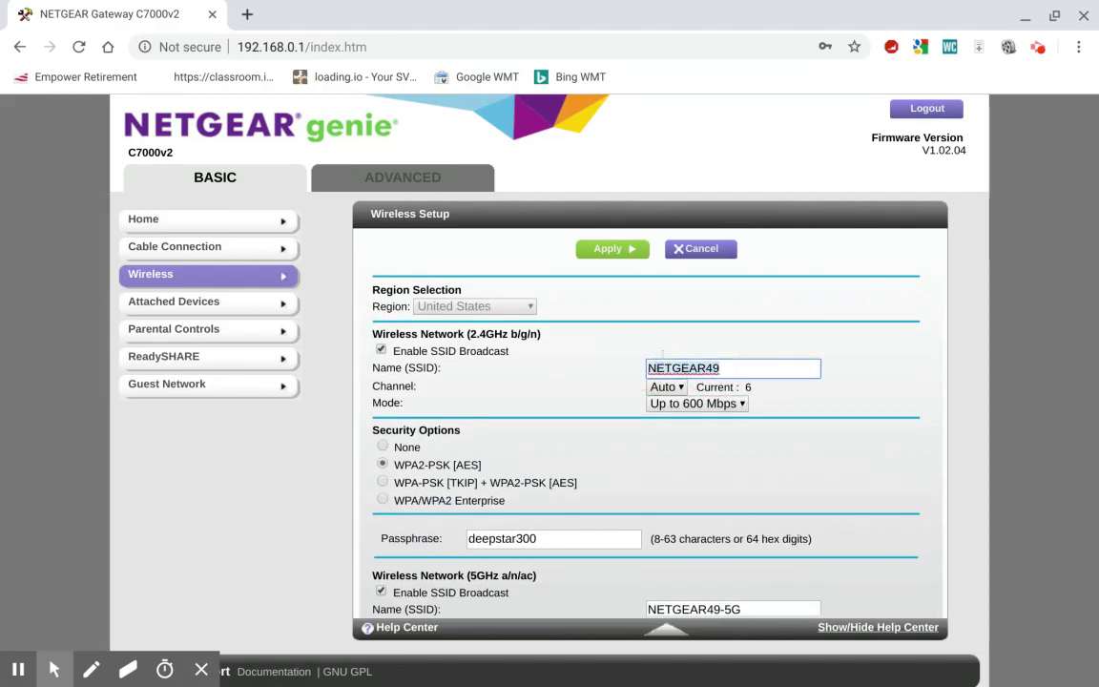
left_click(668, 387)
left_click(393, 539)
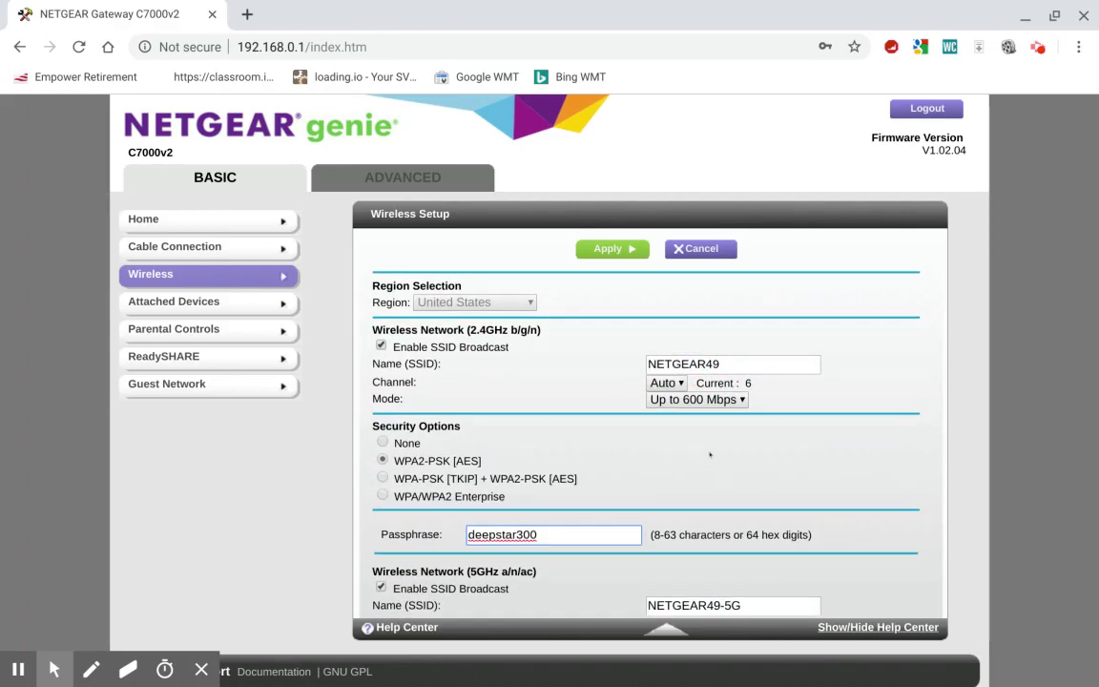
scroll(667, 429, "down", 2)
left_click(673, 414)
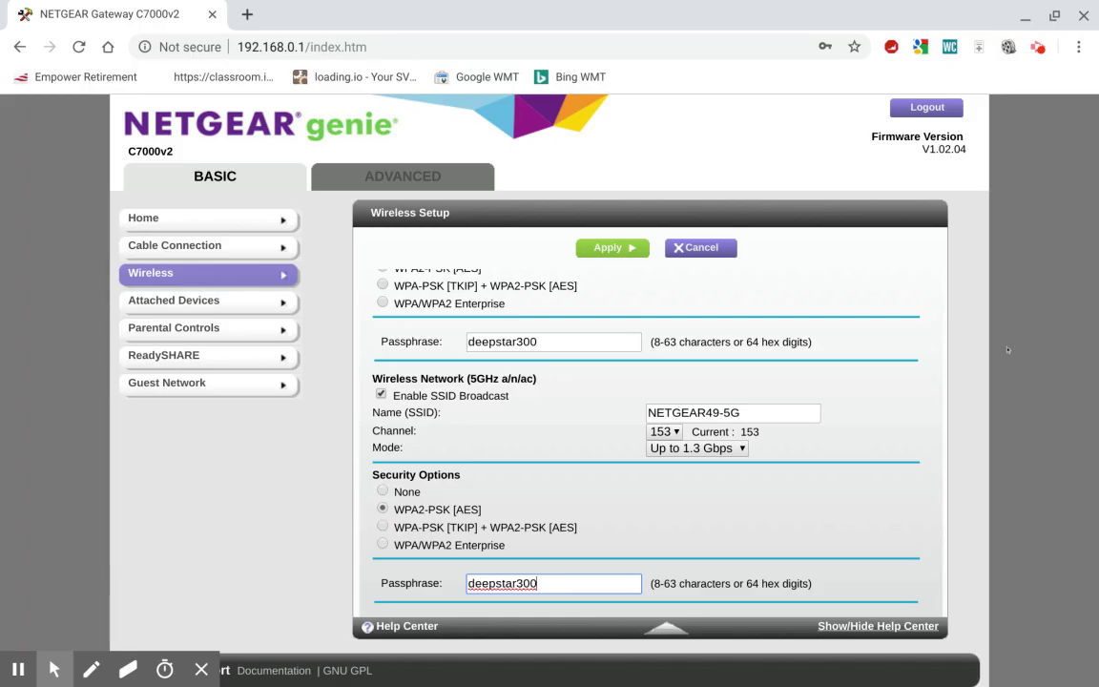
mouse_move(879, 683)
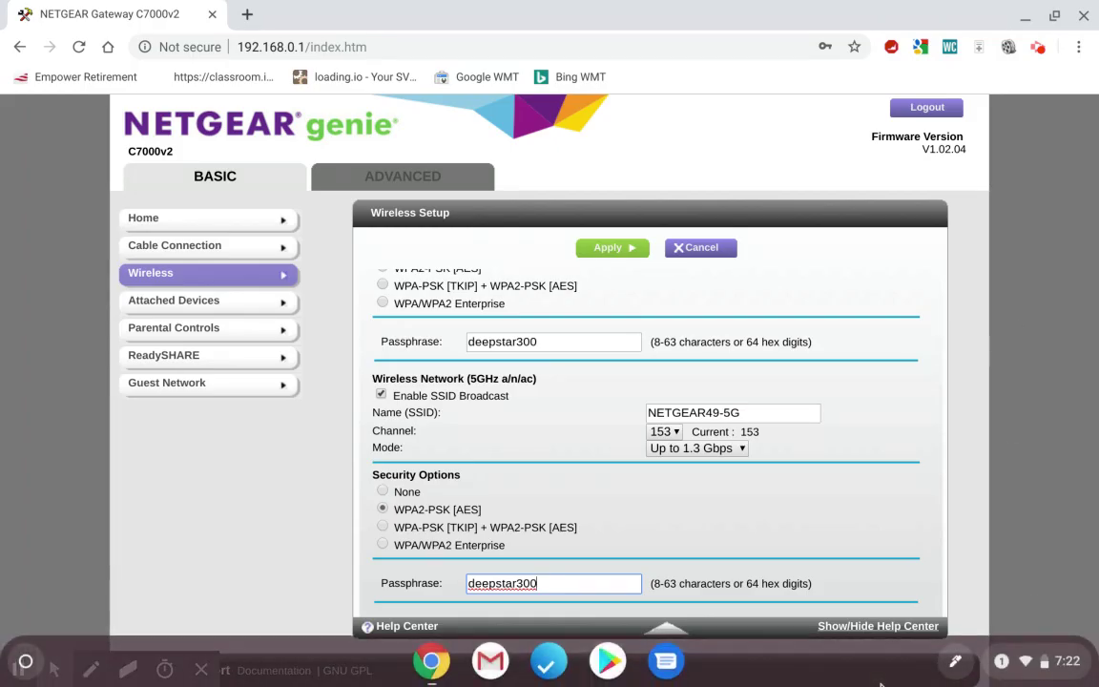